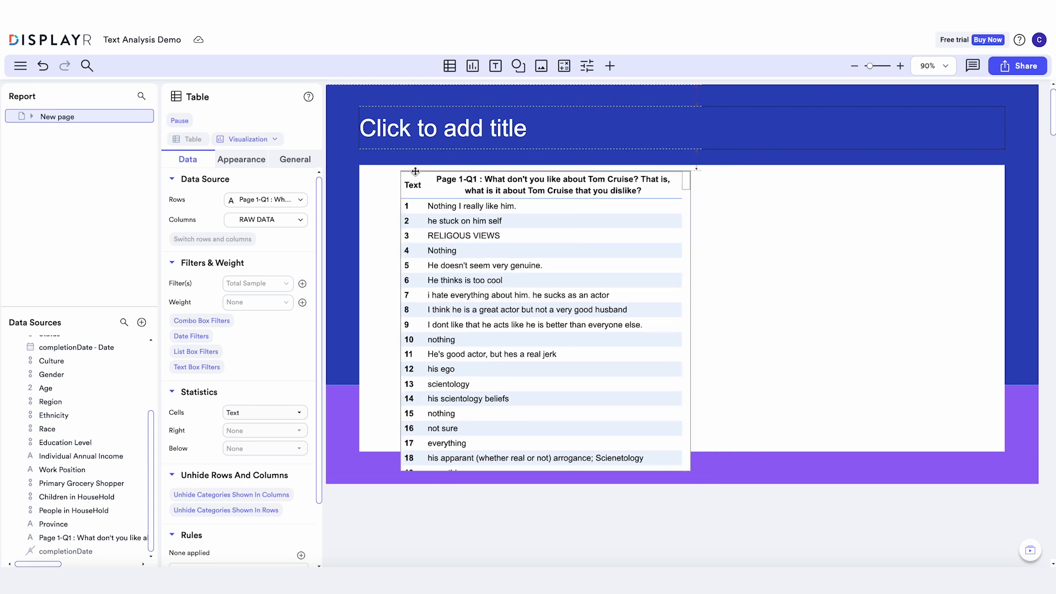
Enlarge the table of Page 1-Q1 text responses and convert it into a Word Cloud visualization
left_click_drag(690, 476, 850, 451)
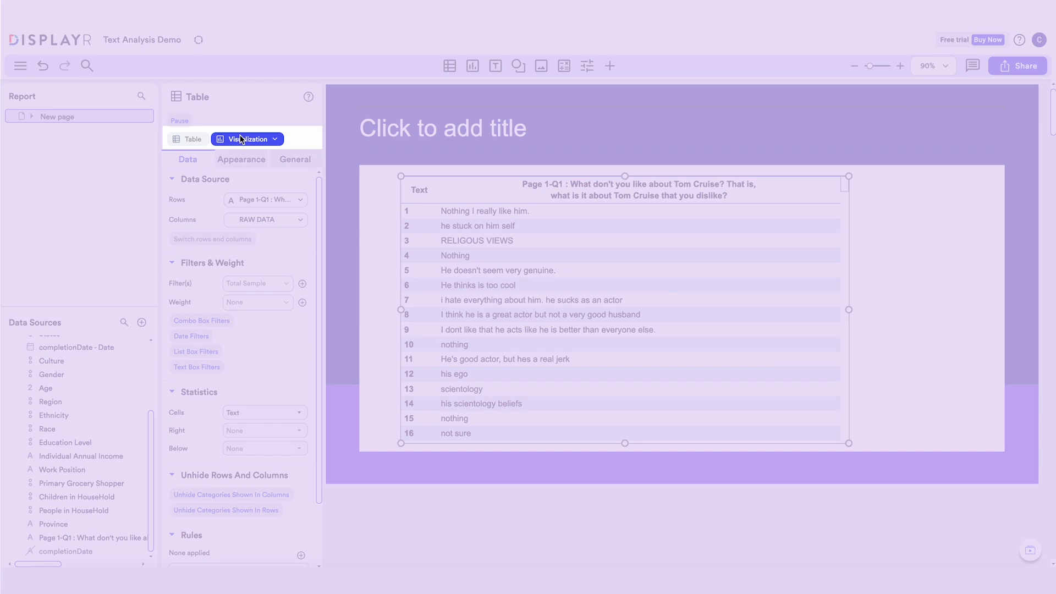
left_click(240, 139)
mouse_move(403, 308)
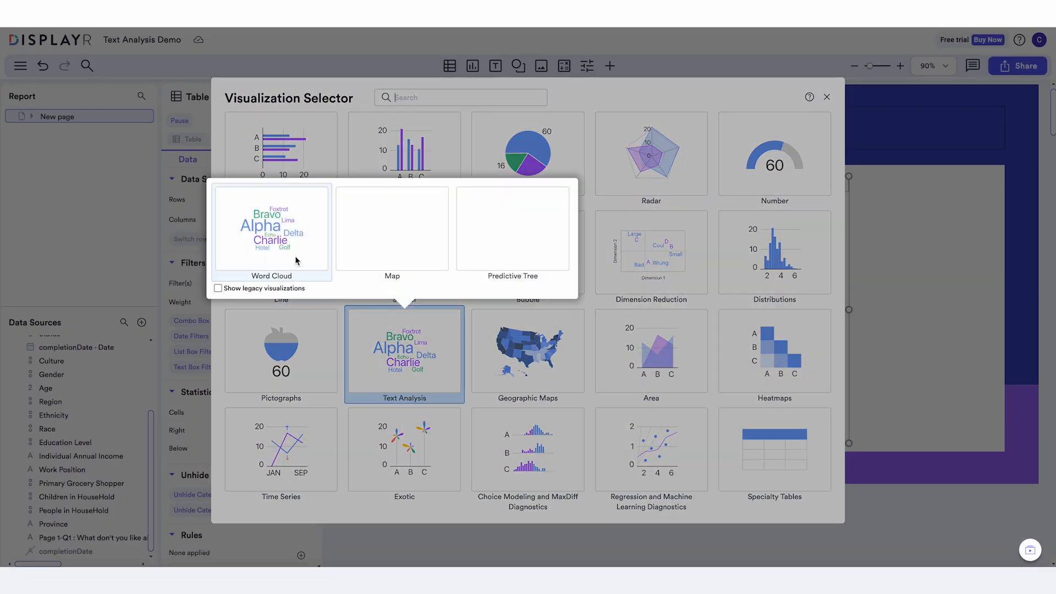
left_click(297, 261)
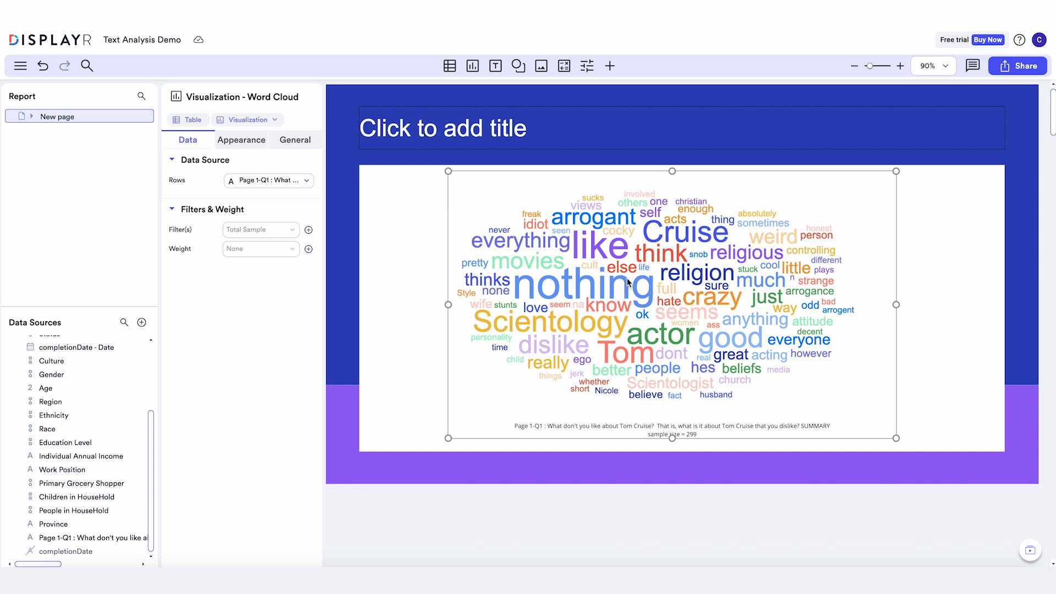
Merge the word "religion" into "Scientology" in the word cloud and title the page "Word Cloud"
left_click_drag(685, 277, 600, 320)
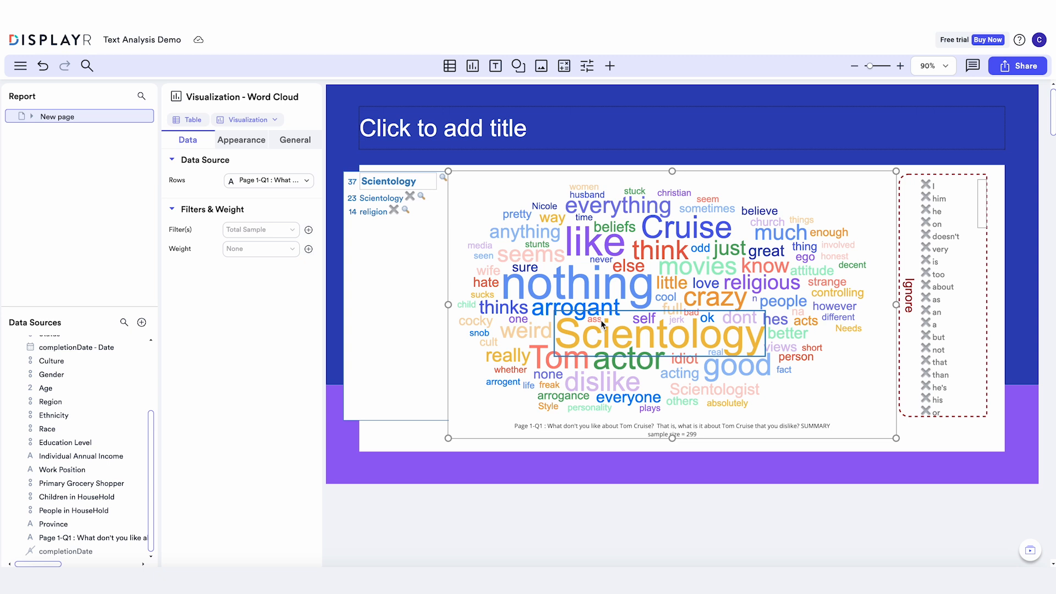
left_click(598, 131)
type("Word Cloud")
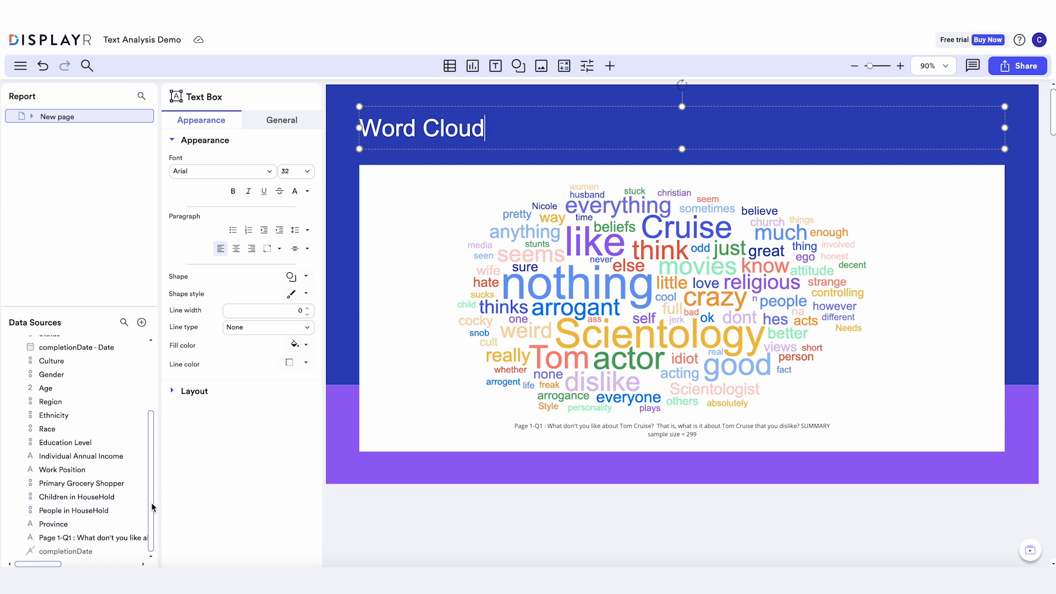
Start a new text analysis with mutually exclusive categories for the Page 1-Q1 text variable
left_click(127, 537)
left_click(609, 66)
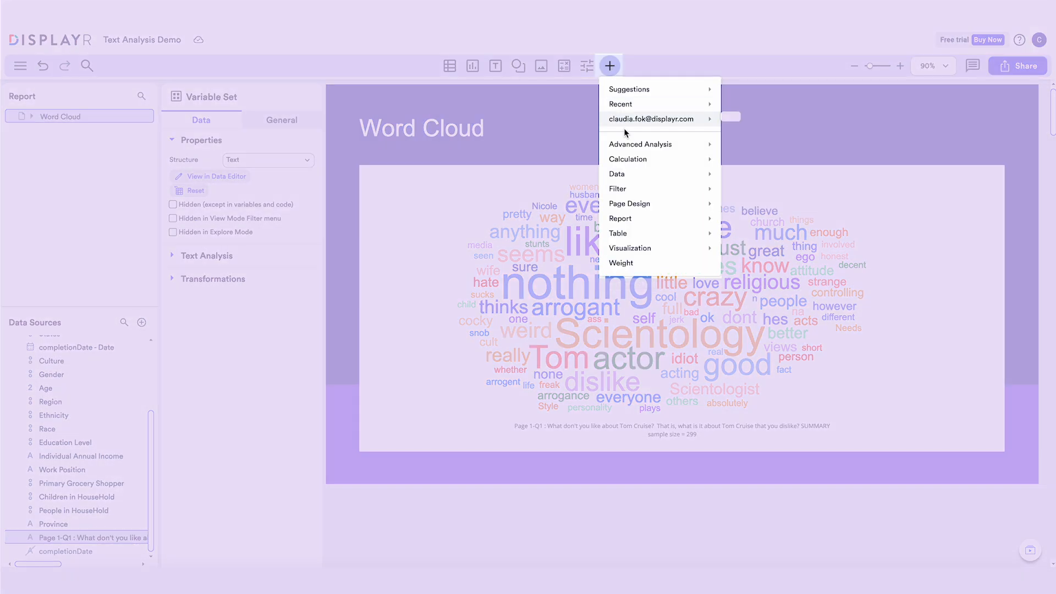
mouse_move(687, 145)
mouse_move(760, 270)
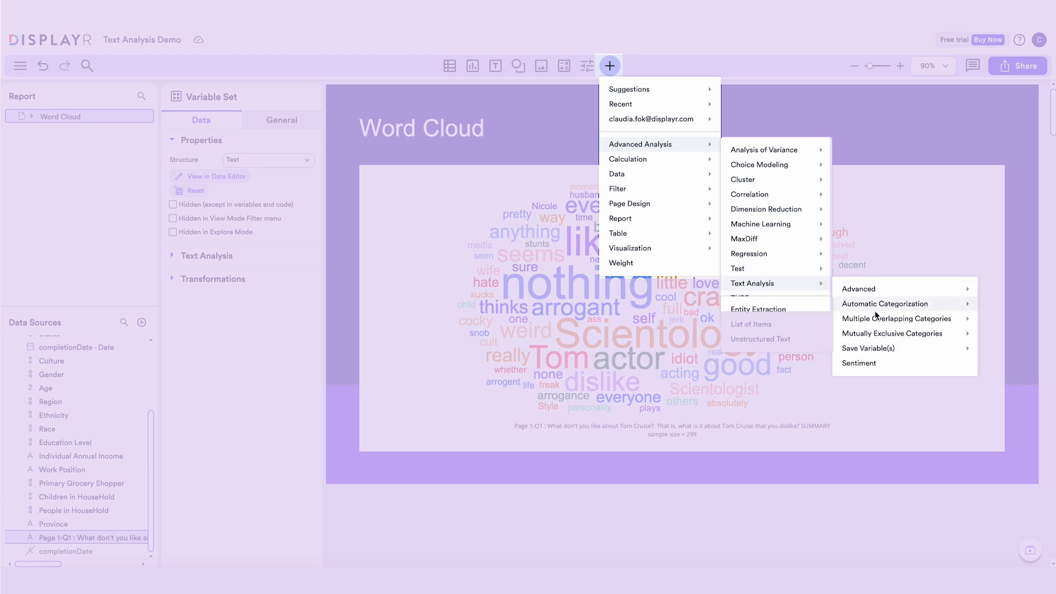
mouse_move(874, 333)
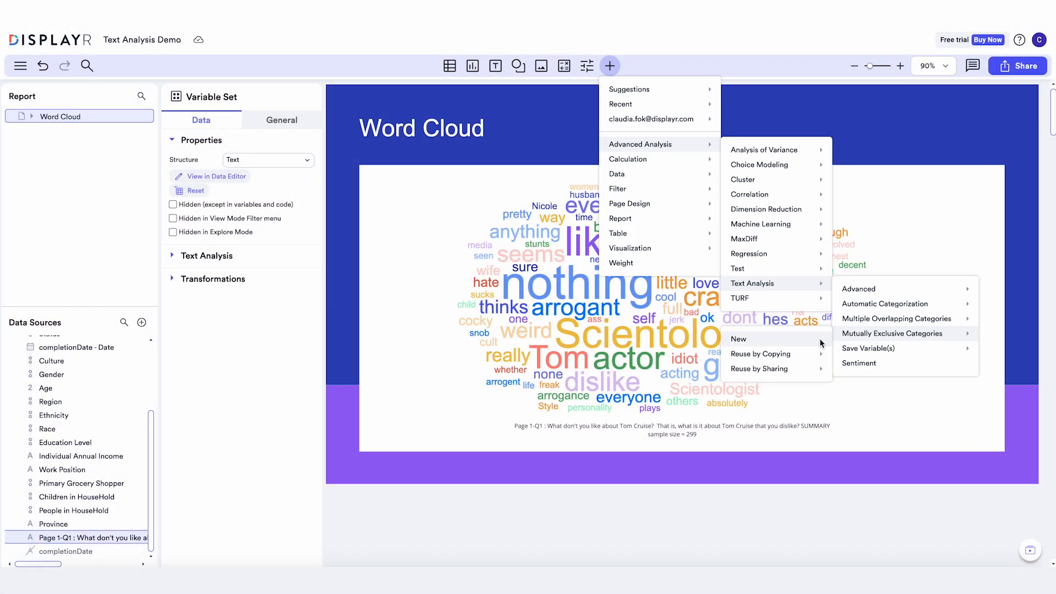
left_click(819, 338)
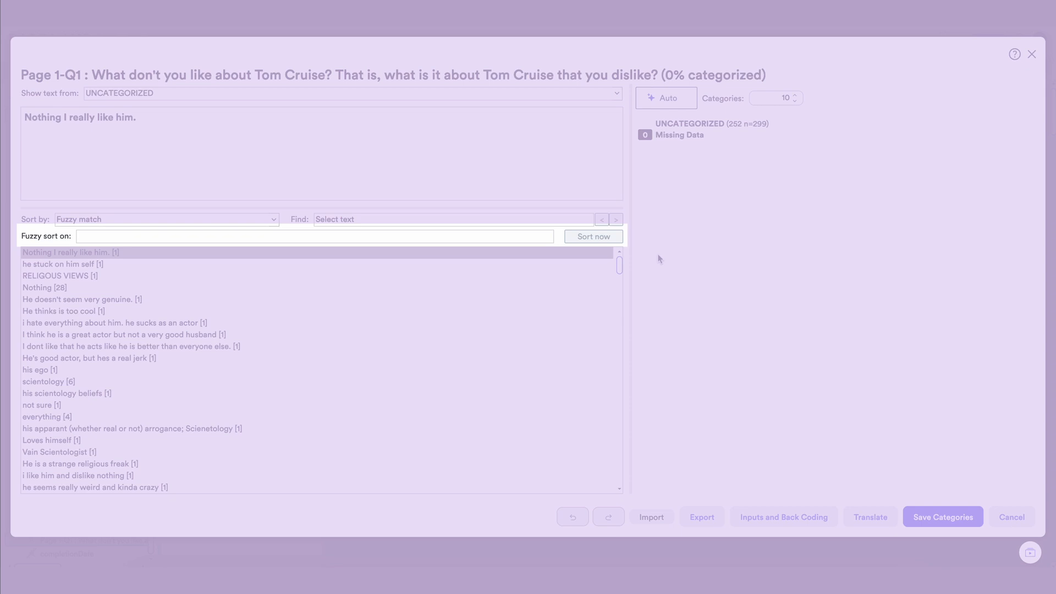
Sort the responses by fuzzy match on "Religion" and select "His controlling nature" as the cutoff response
left_click(502, 235)
type("Religion")
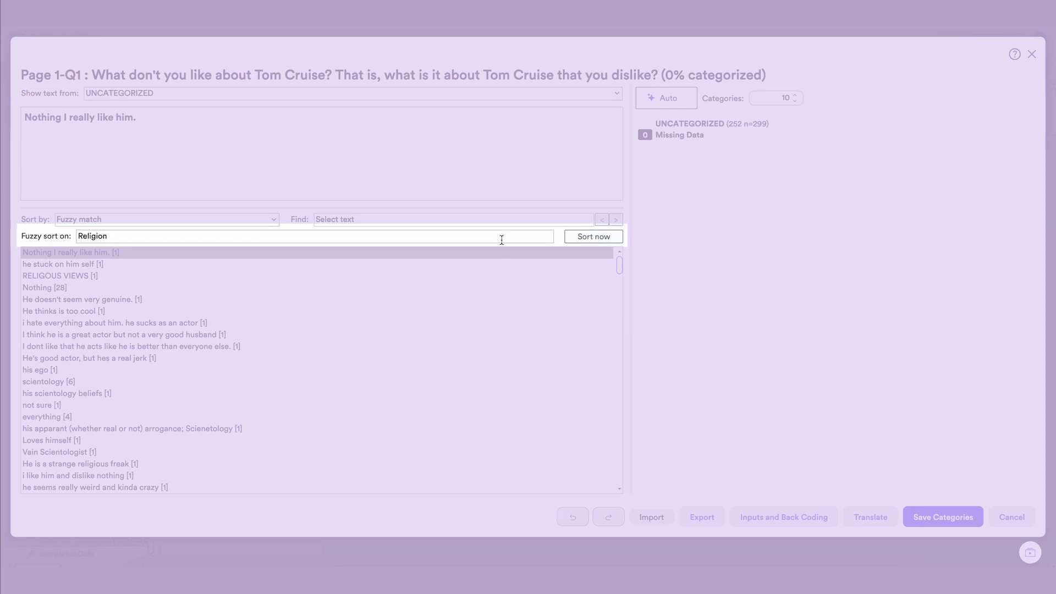
left_click(588, 237)
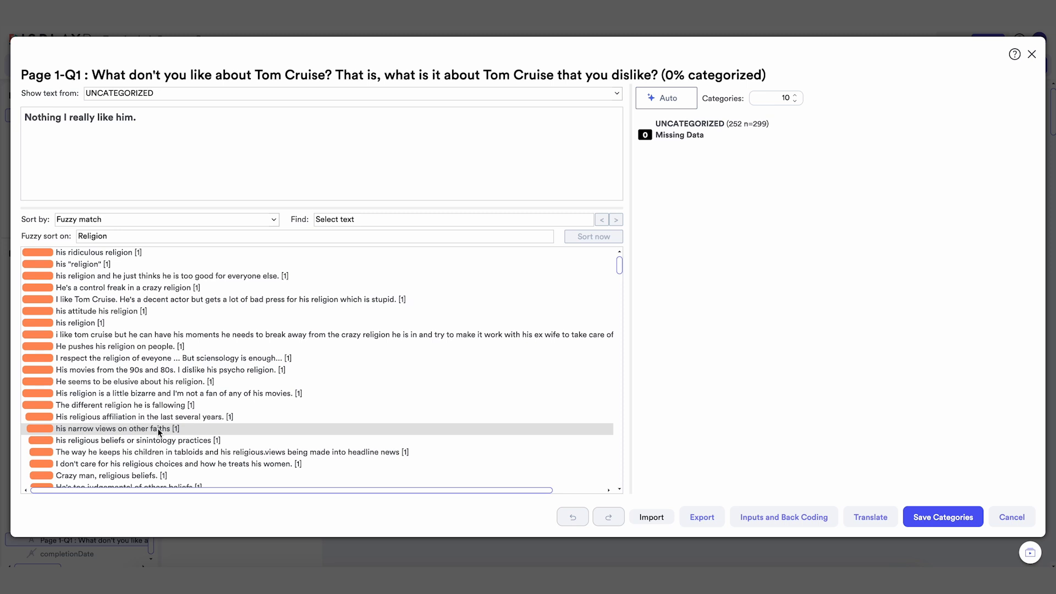
scroll(158, 428, "down", 5)
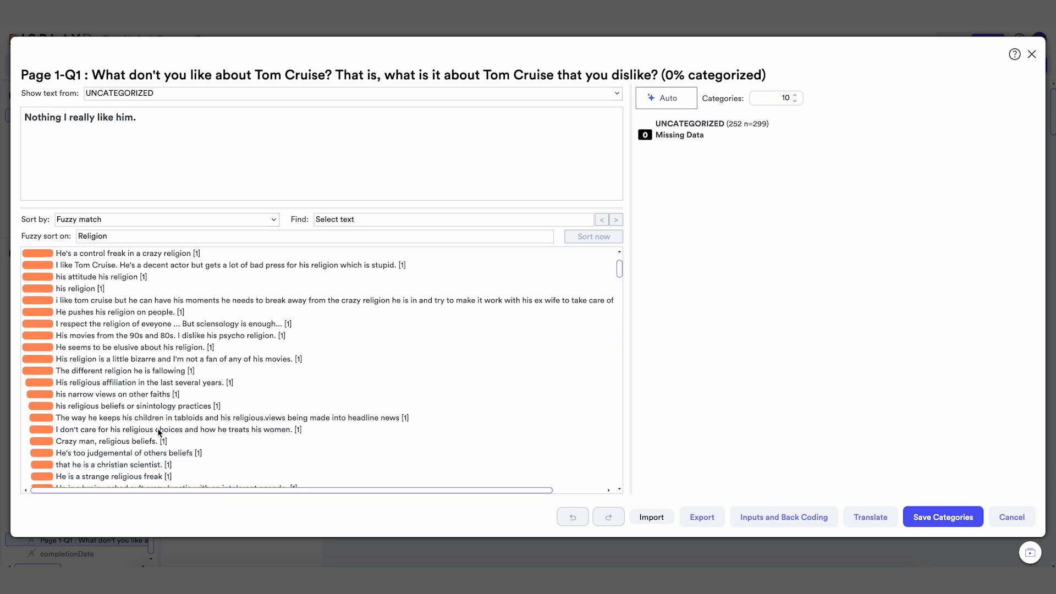
scroll(157, 428, "down", 6)
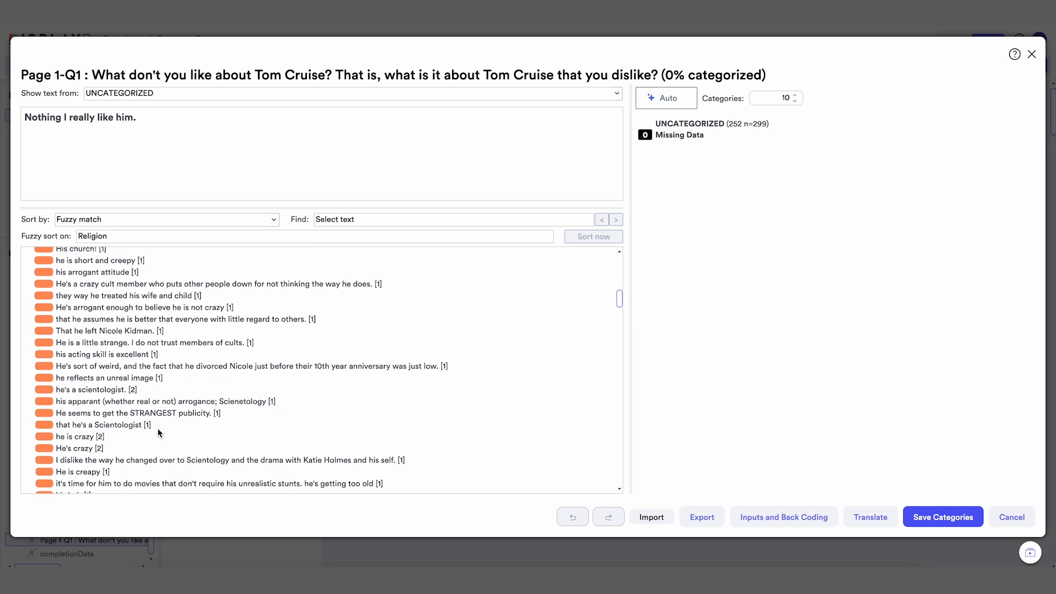
scroll(157, 427, "down", 4)
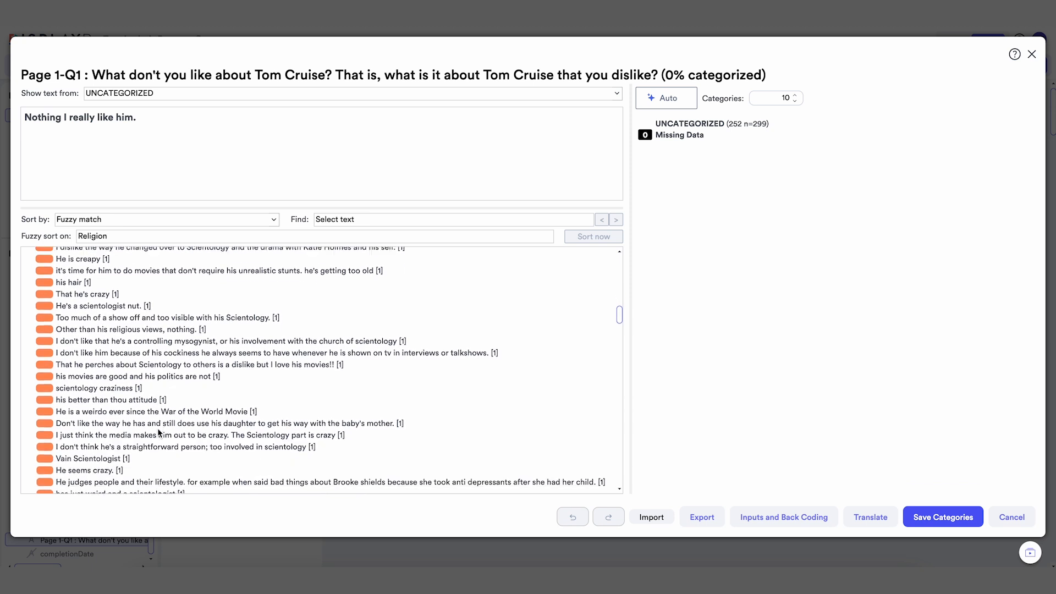
scroll(158, 427, "down", 2)
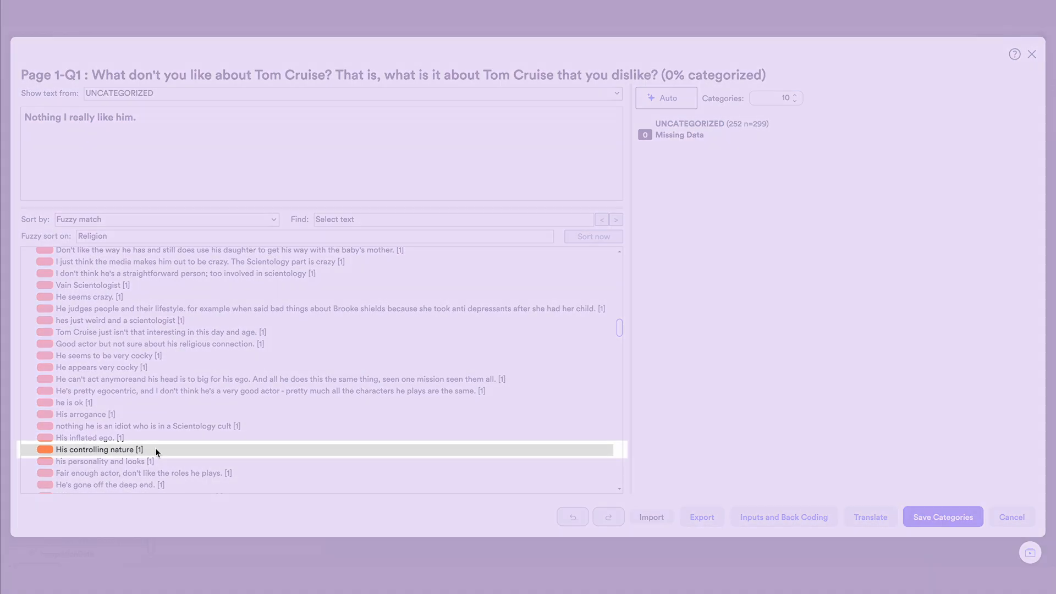
left_click(156, 450)
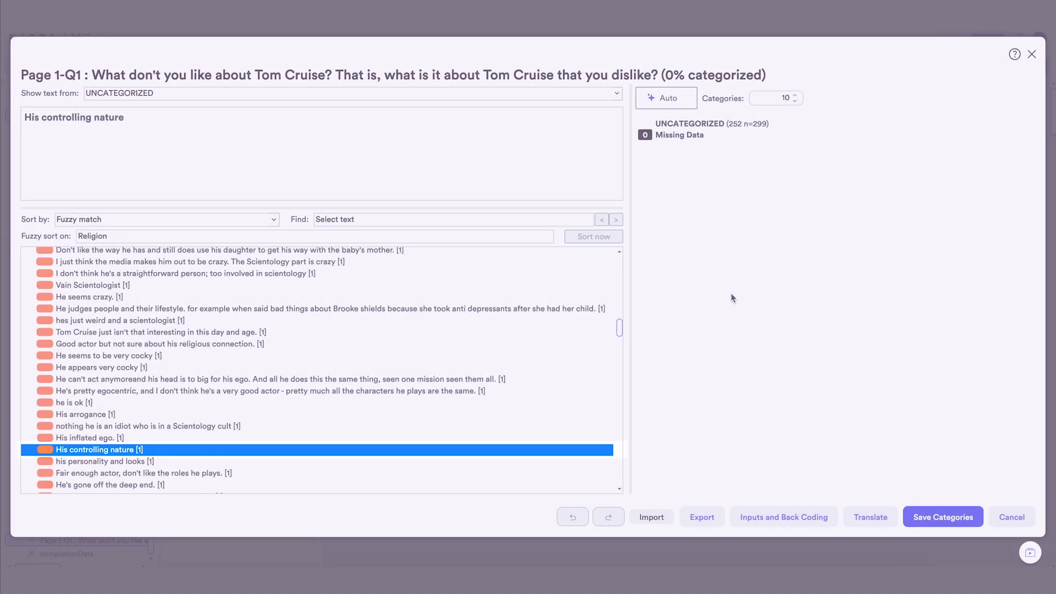
Add a category named "Religion"
right_click(788, 277)
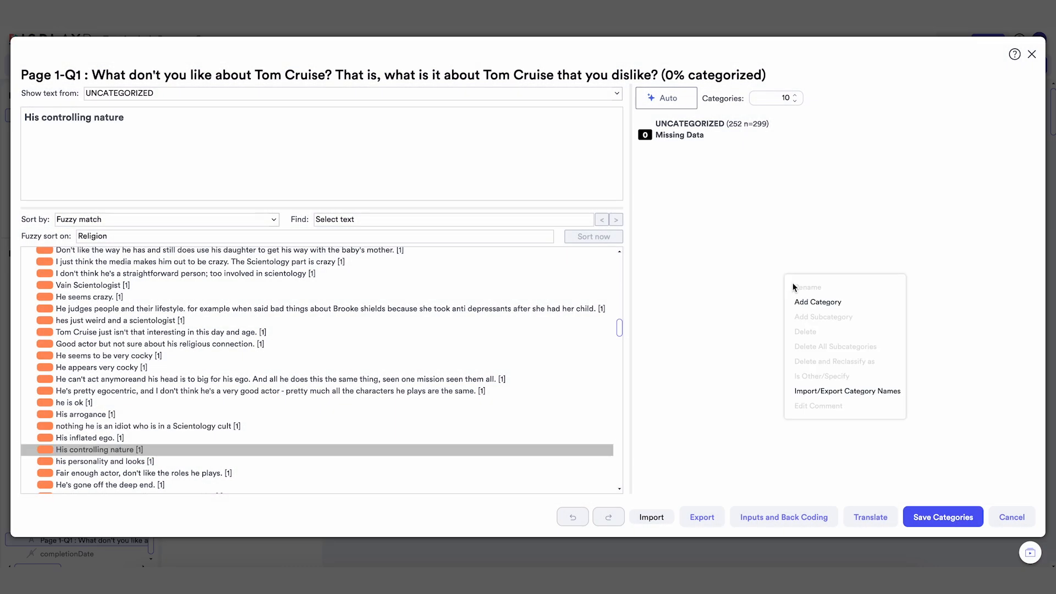
left_click(800, 302)
type("Religion")
left_click(622, 184)
Assign all responses sorted above "His controlling nature" to the Religion category
left_click(479, 437)
left_click_drag(619, 328, 617, 260)
left_click(567, 254, "shift")
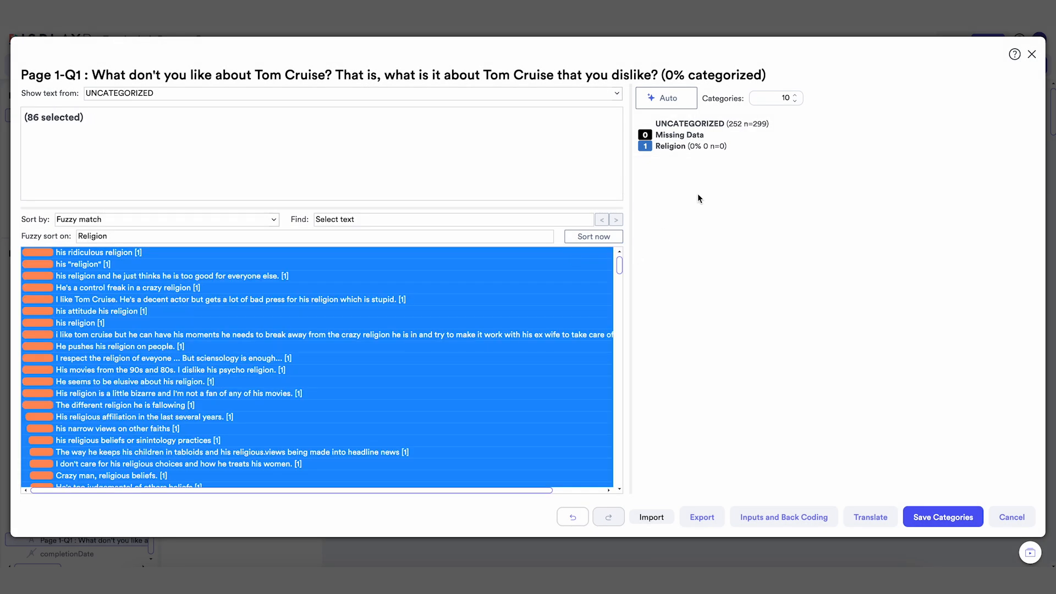
left_click(706, 146)
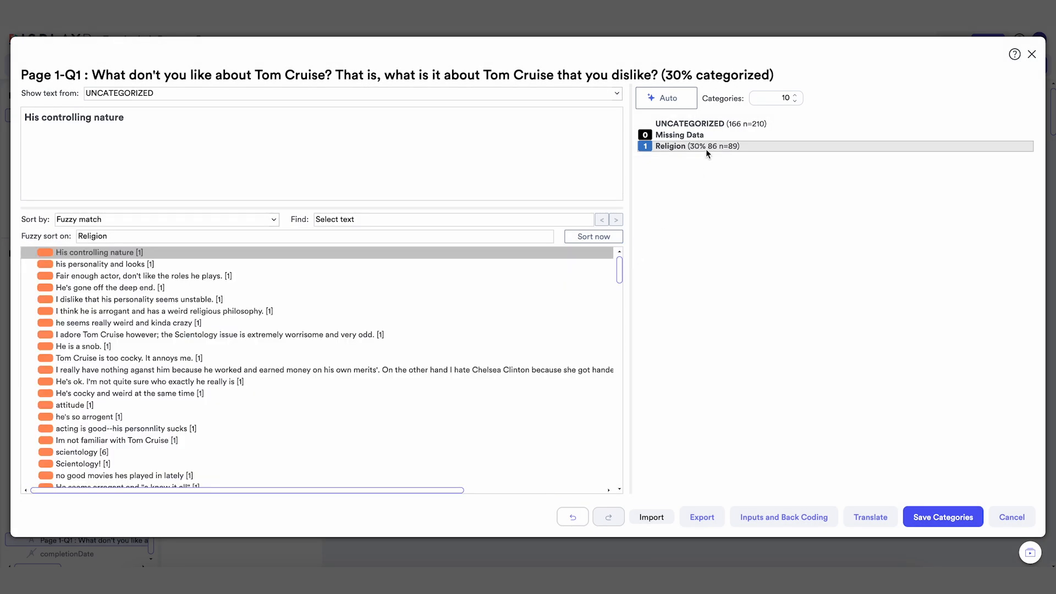
Sort the uncategorized responses alphabetically and add a category named "Nothing"
left_click(273, 220)
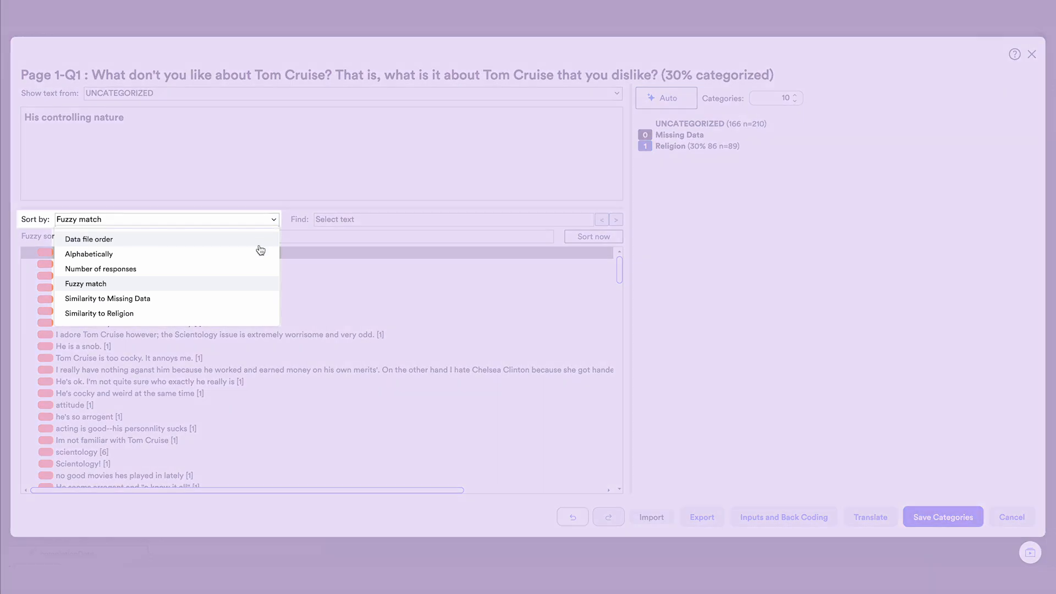
left_click(260, 252)
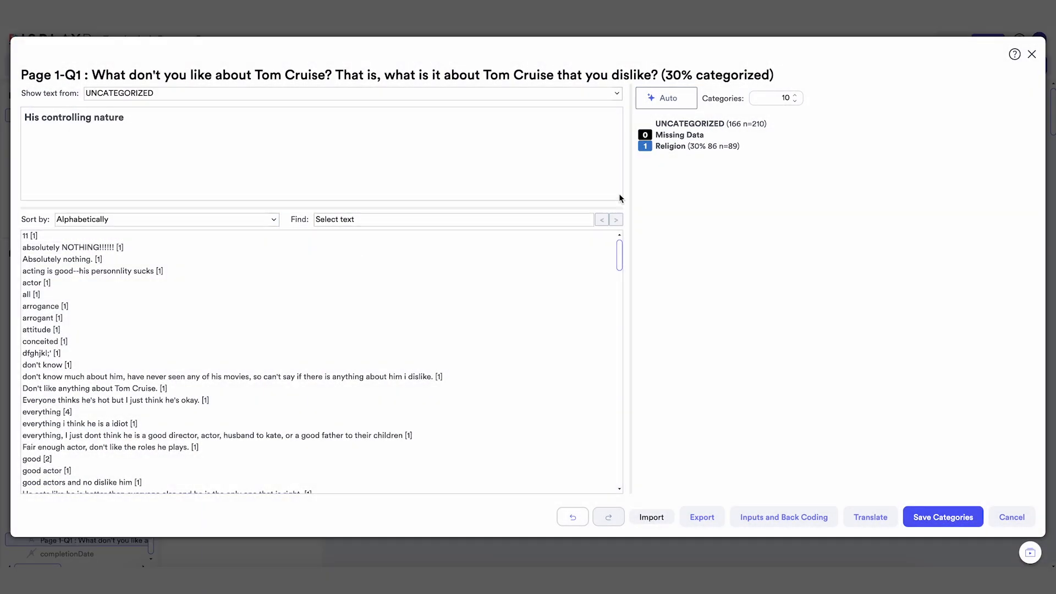
right_click(667, 186)
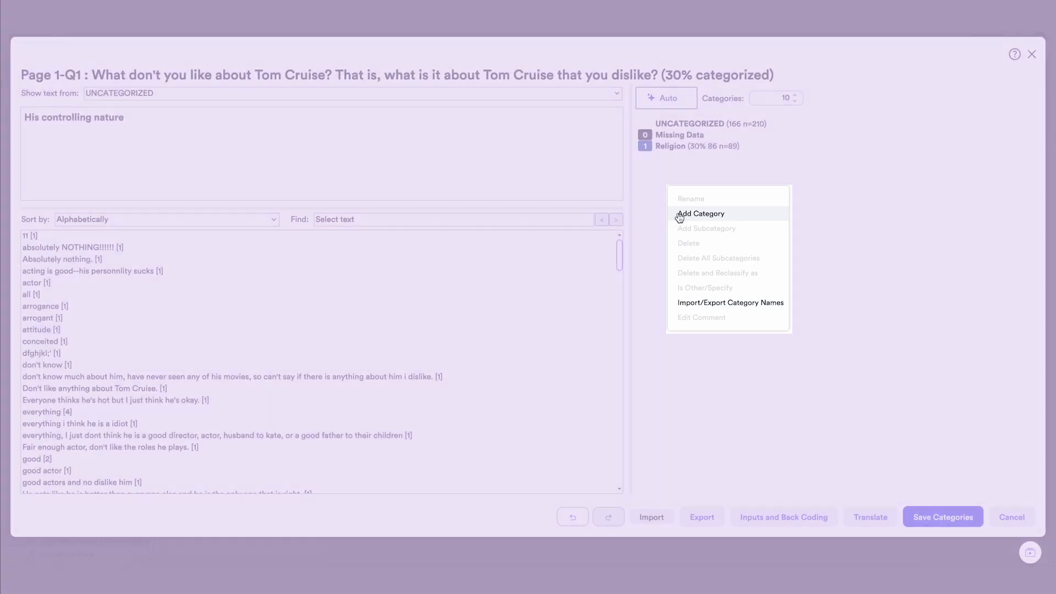
left_click(675, 215)
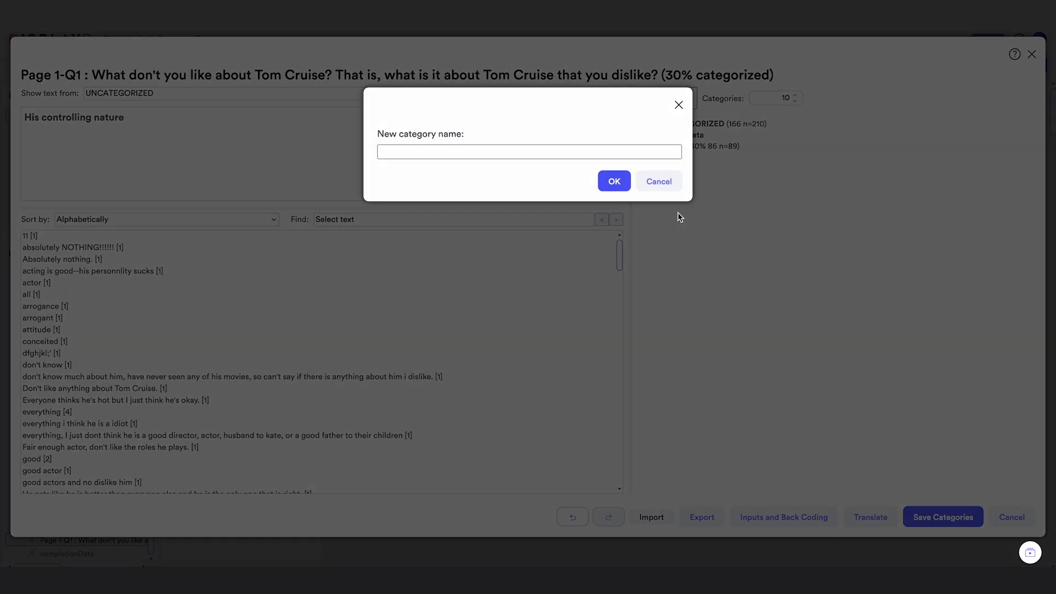
type("Nothing")
left_click(614, 180)
Assign the responses "absolutely NOTHING!!!!!!" and "Absolutely nothing." to the Nothing category
left_click(97, 252)
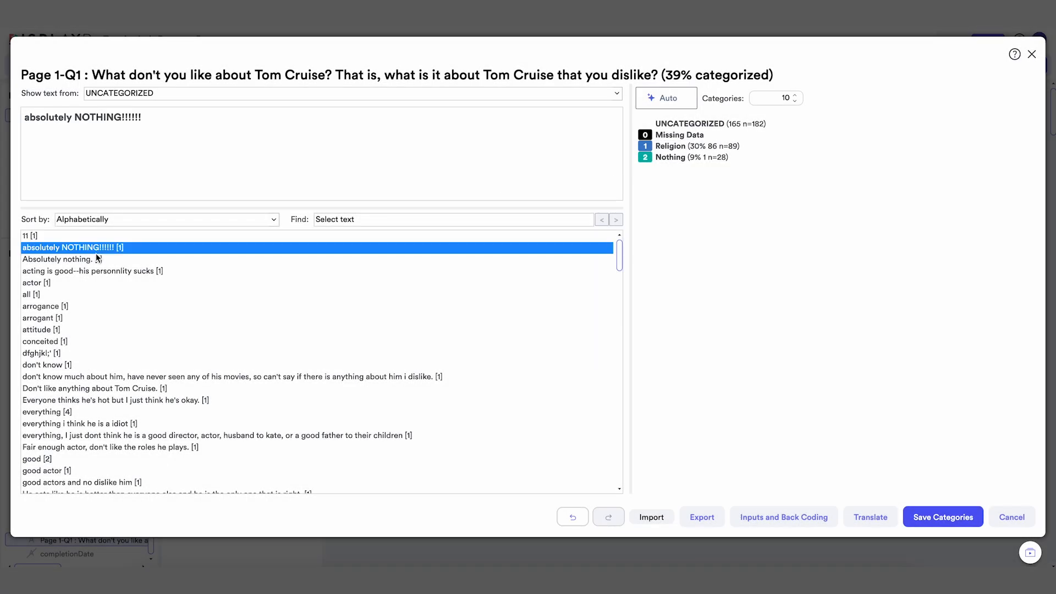
left_click(128, 259, "shift")
left_click(681, 159)
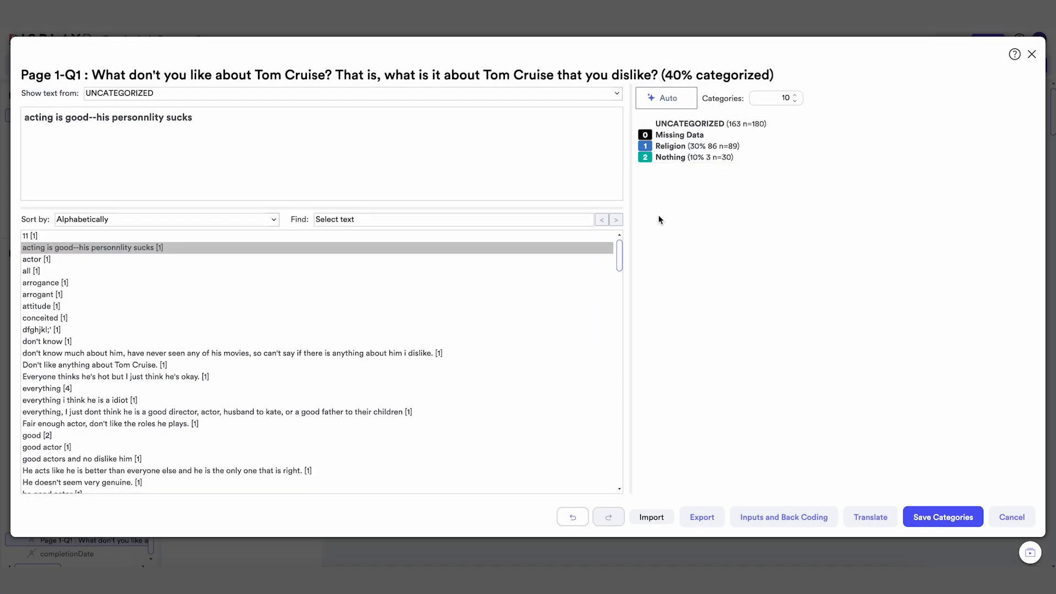
Add a category named "Other"
right_click(659, 217)
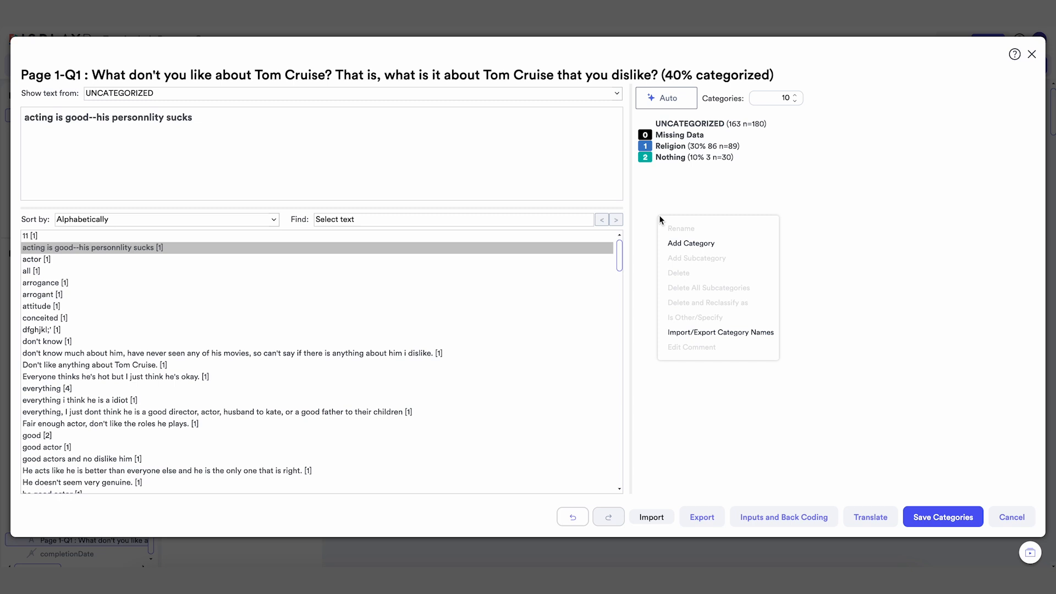
left_click(672, 242)
type("Other")
key("Return")
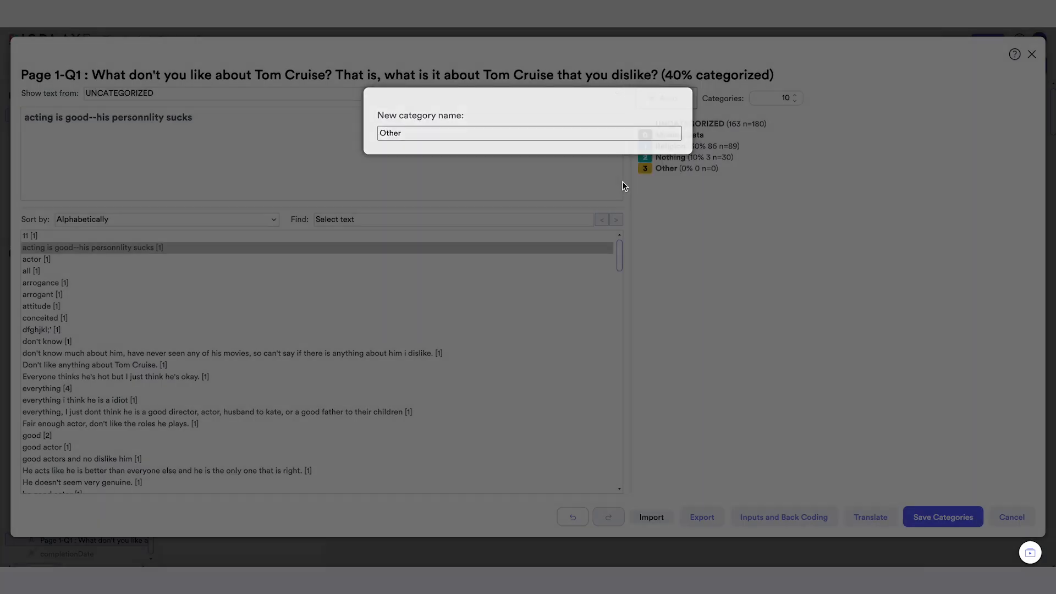
Assign all remaining uncategorized responses to the Other category and save the categories
left_click(526, 236)
scroll(550, 357, "down", 20)
left_click(583, 476, "shift")
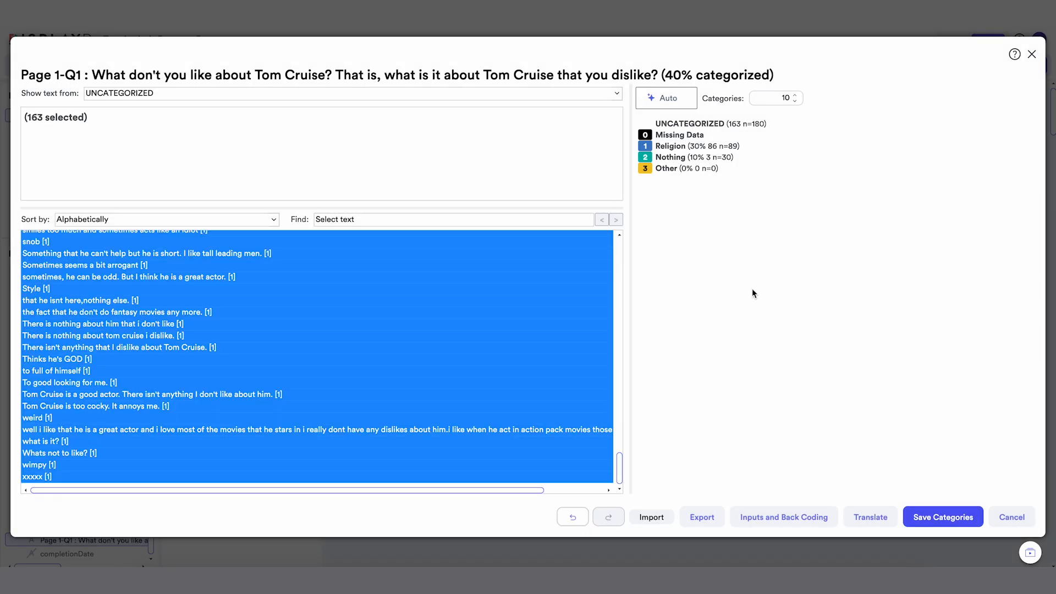
left_click(717, 170)
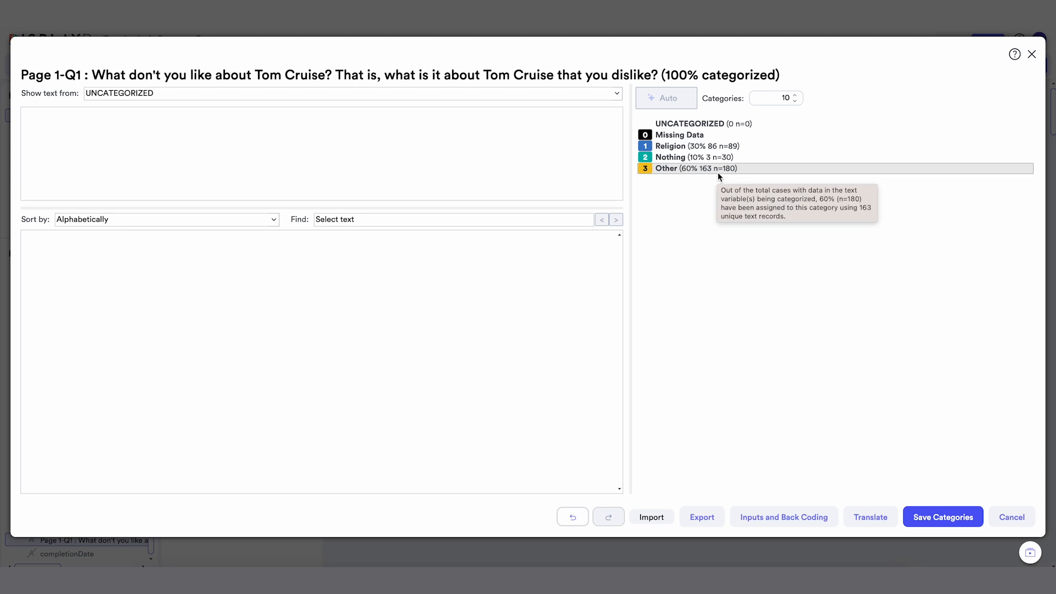
left_click(942, 518)
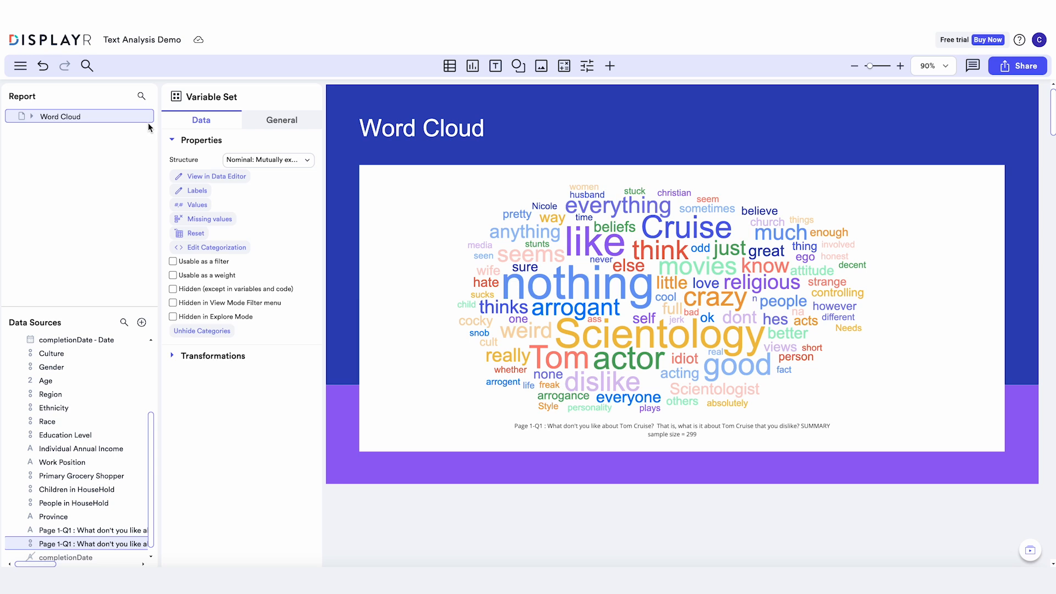
Add a new page after the Word Cloud page and place a table of the categorized Page 1-Q1 variable on it
left_click(150, 128)
left_click(170, 152)
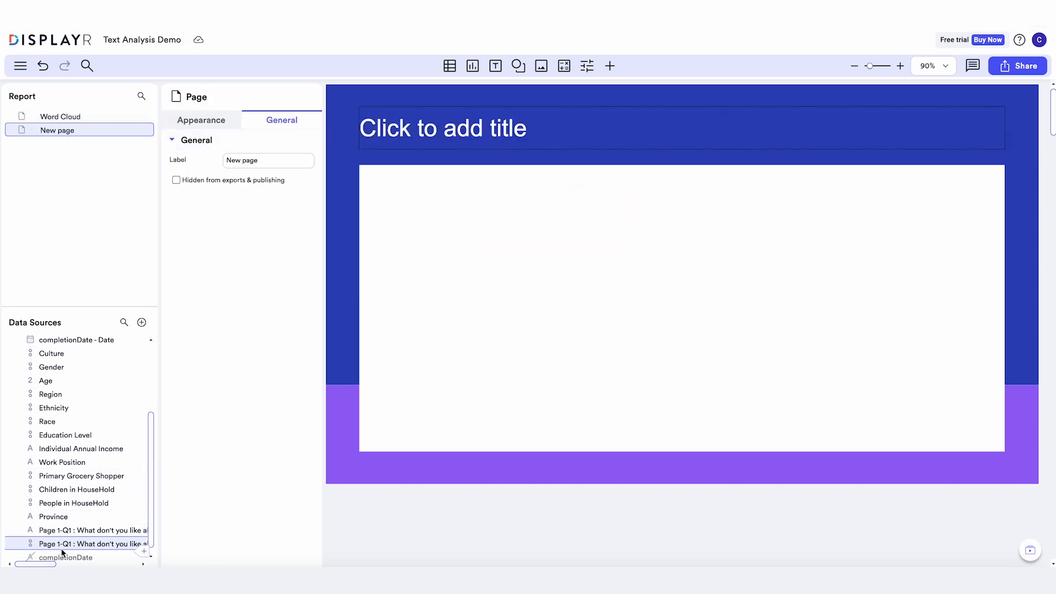
left_click_drag(61, 544, 453, 264)
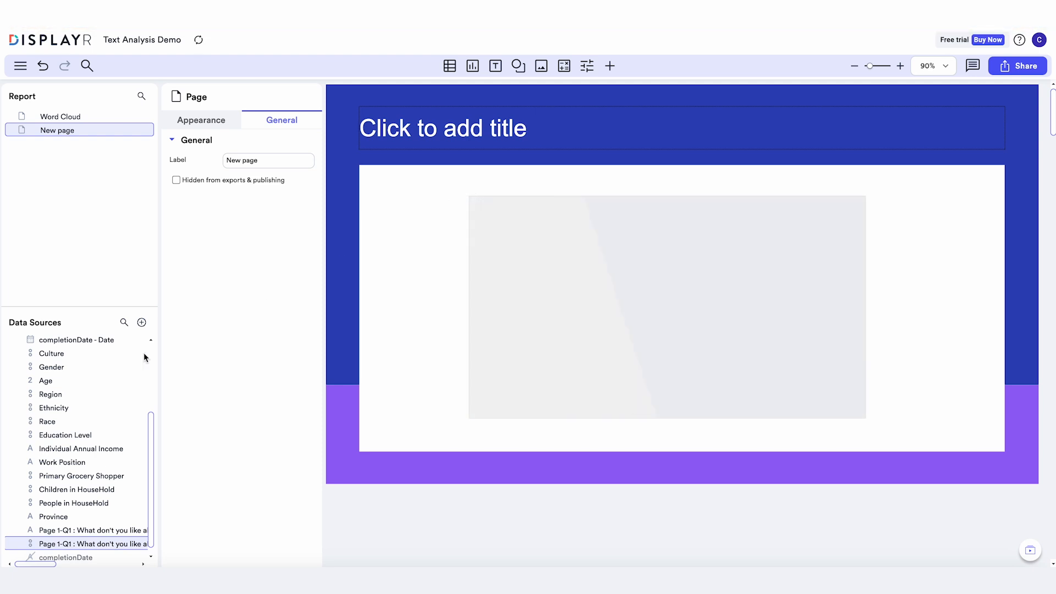
Cross the categorized responses table with Region as its columns and move the table toward the page's centre
left_click_drag(73, 394, 552, 232)
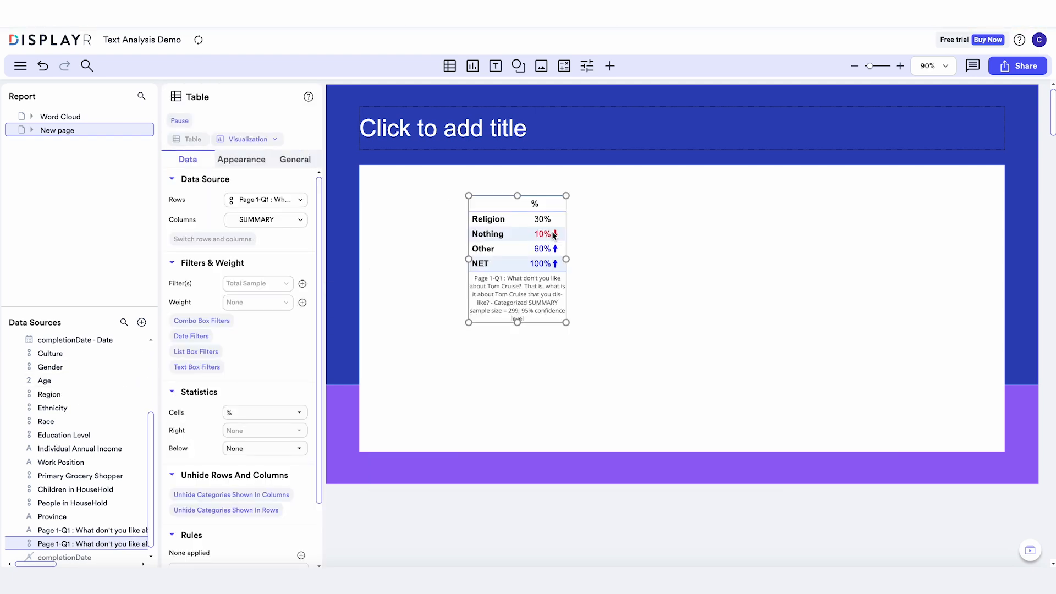
left_click_drag(587, 196, 623, 234)
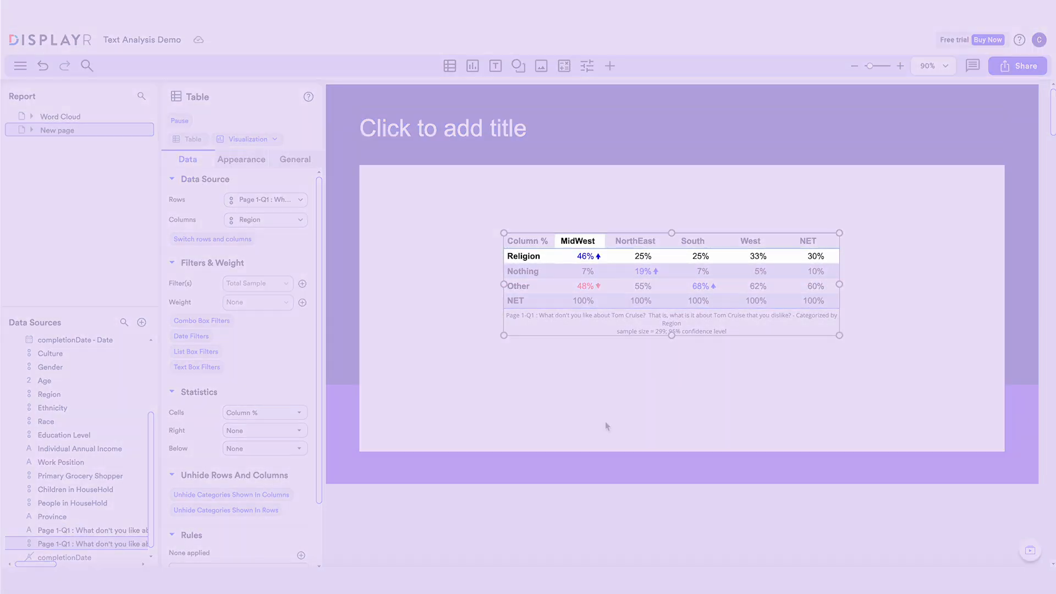